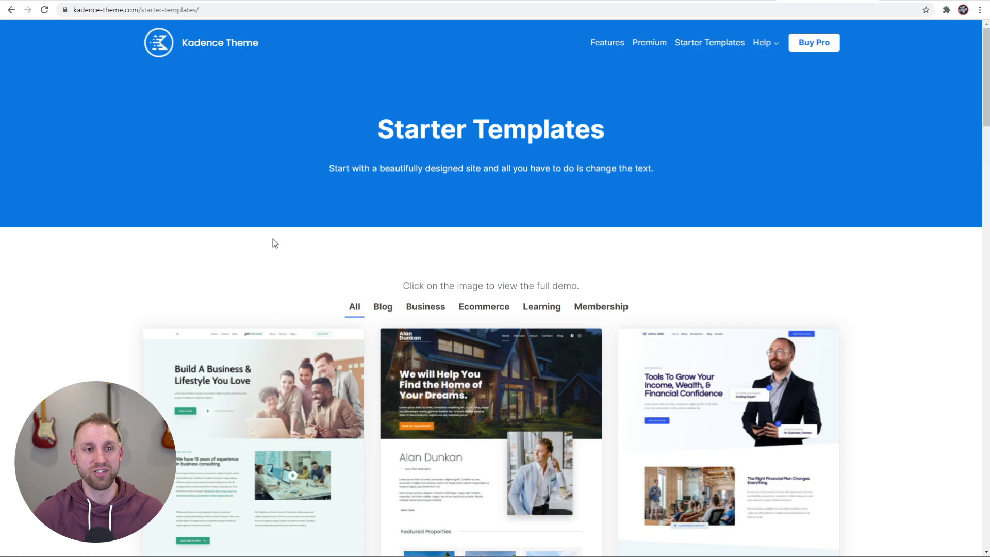
# Step: Browse the gallery of Kadence starter templates on the theme's website
pyautogui.scroll(-5, 275, 241)
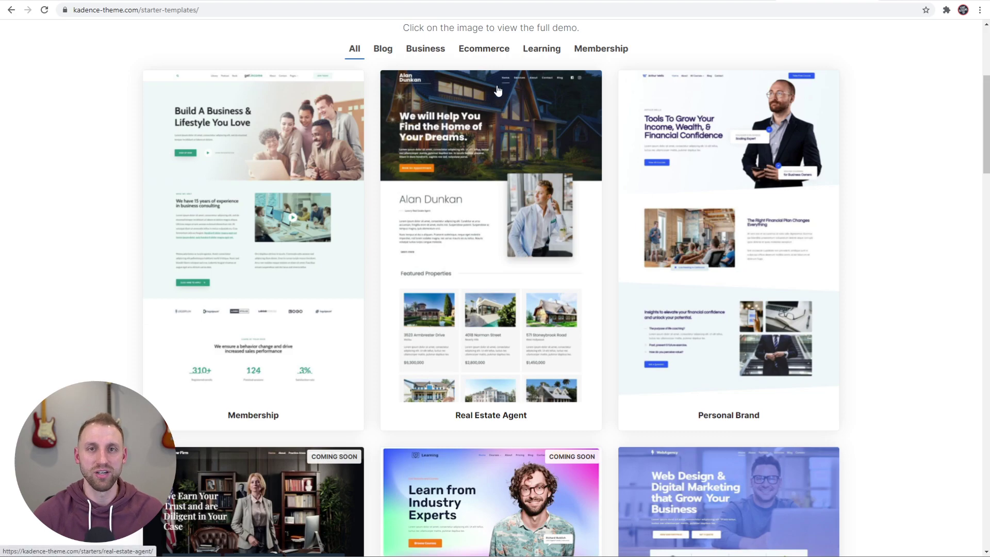
pyautogui.scroll(-3, 358, 150)
pyautogui.scroll(4, 260, 242)
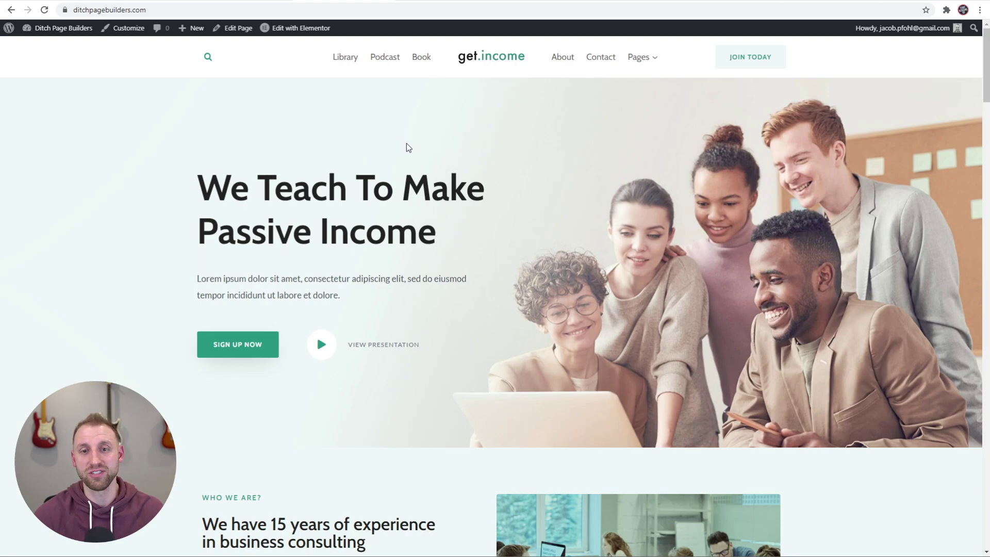
# Step: Examine the get.income demo homepage from the hero section through to the footer, and return to its header
pyautogui.scroll(-9, 404, 149)
pyautogui.scroll(-12, 392, 268)
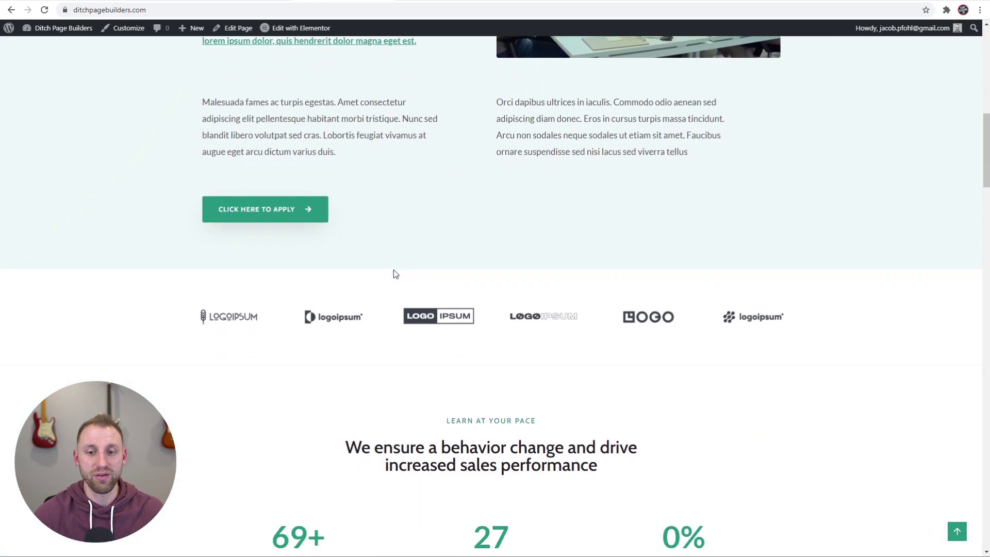
pyautogui.scroll(-6, 482, 313)
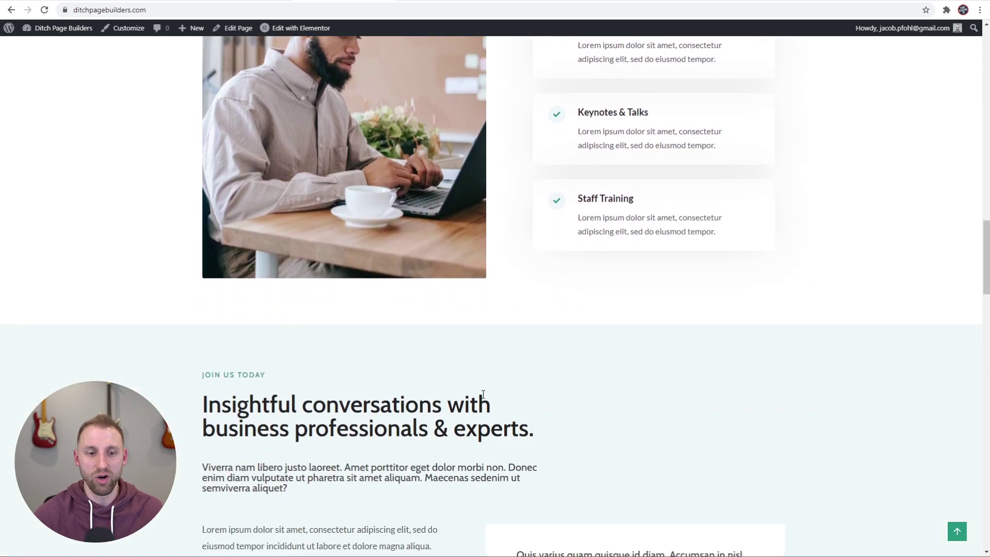
pyautogui.scroll(-6, 482, 327)
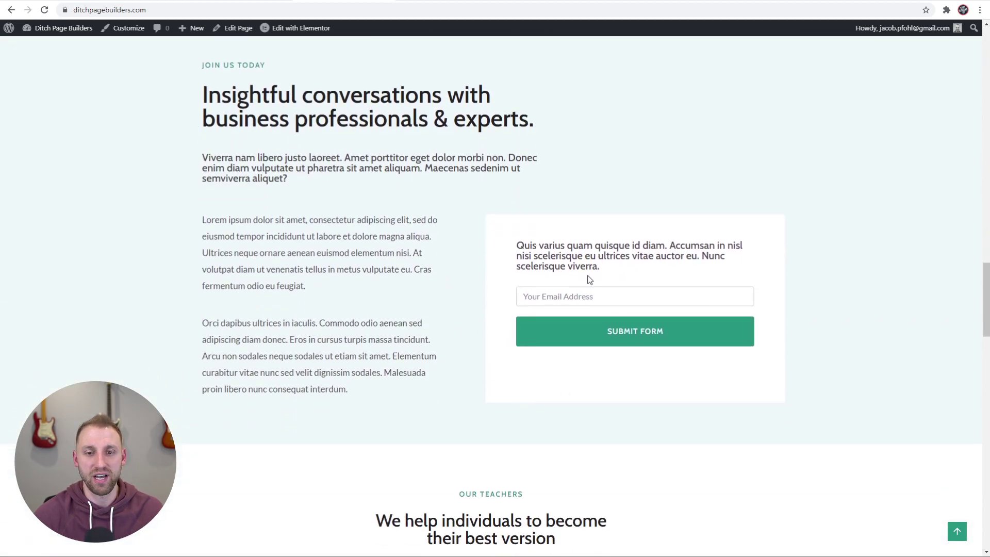
pyautogui.scroll(-6, 577, 298)
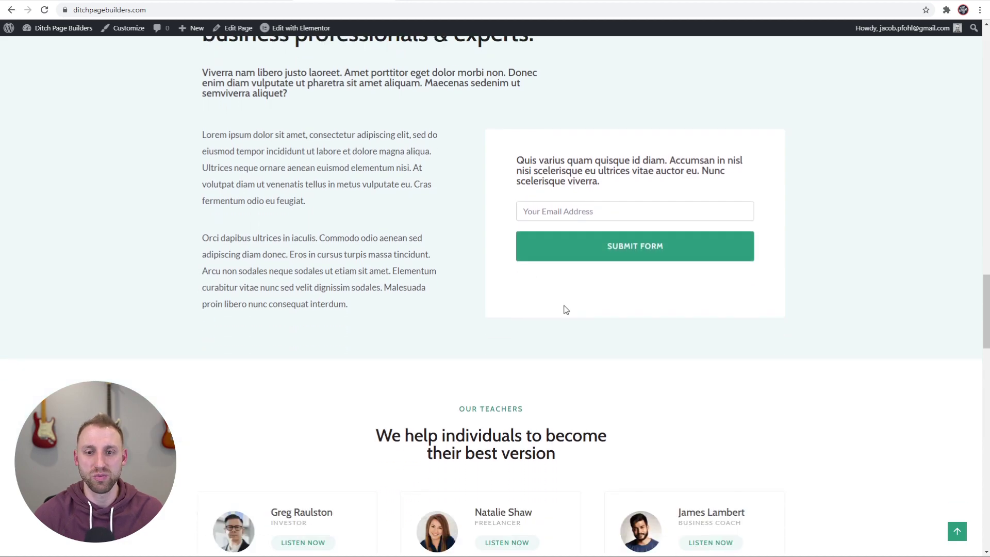
pyautogui.scroll(-2, 525, 303)
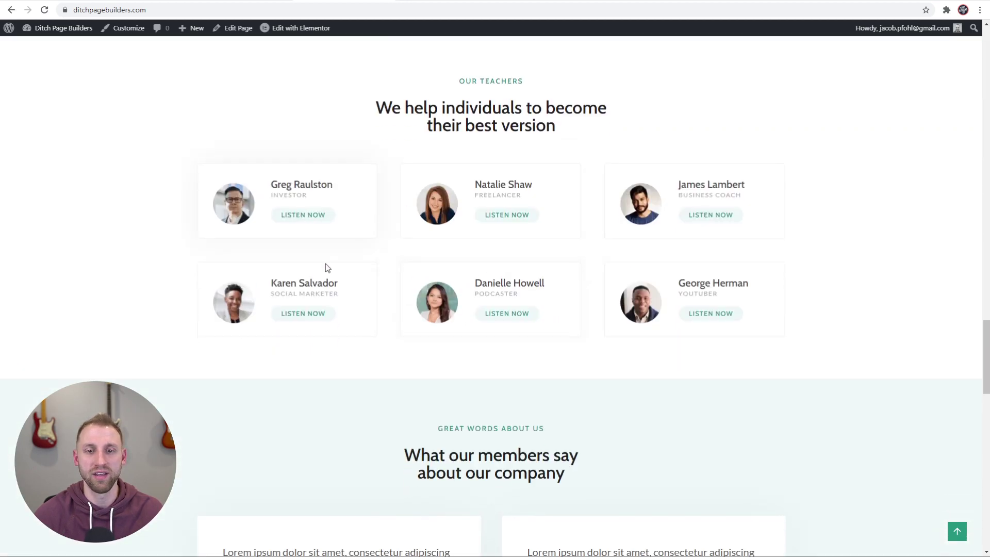
pyautogui.scroll(-10, 447, 309)
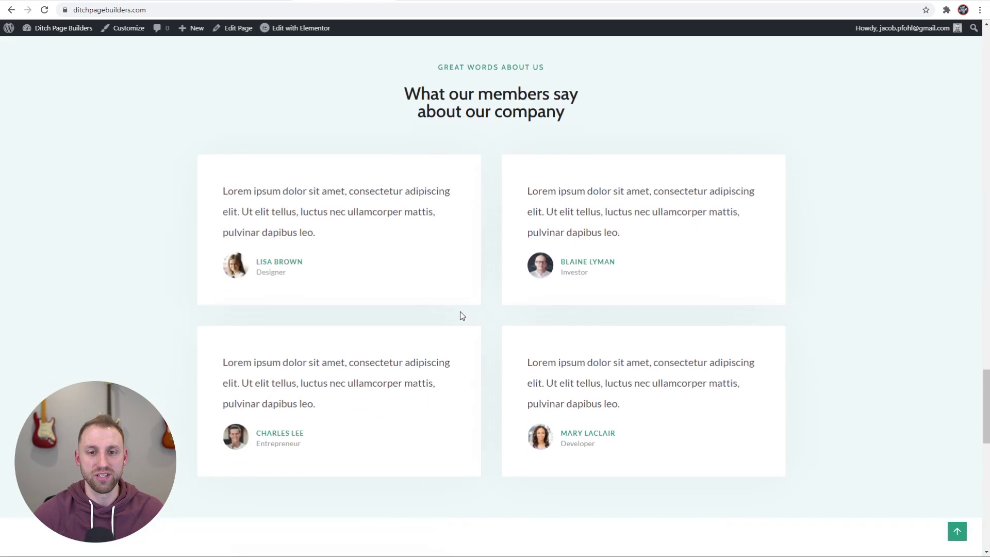
pyautogui.scroll(-3, 464, 299)
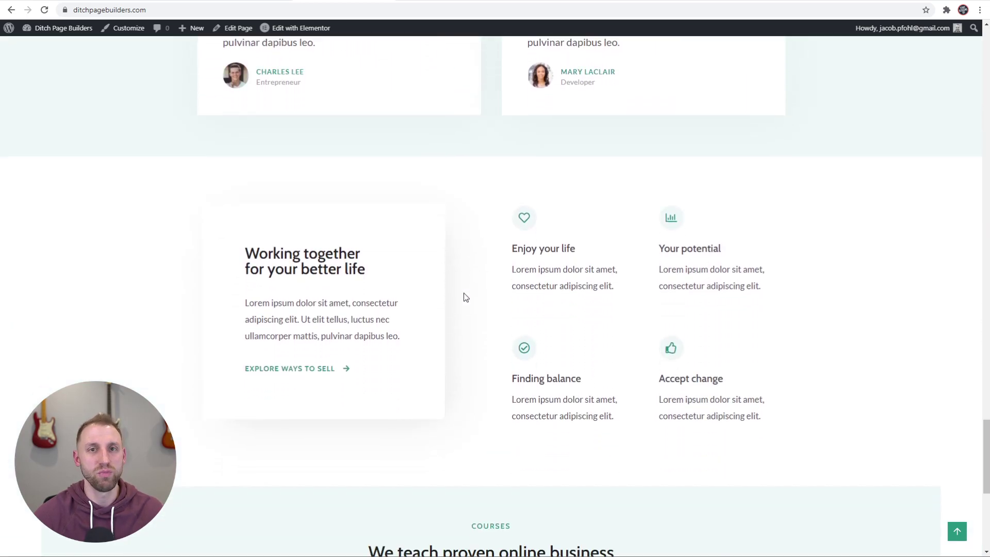
pyautogui.scroll(-8, 480, 296)
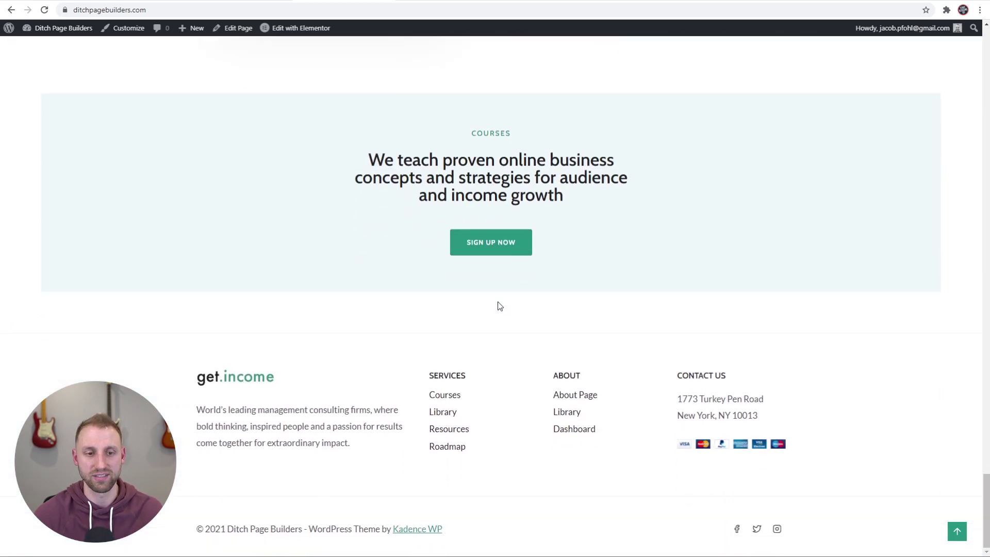
pyautogui.scroll(7, 497, 305)
pyautogui.scroll(20, 524, 305)
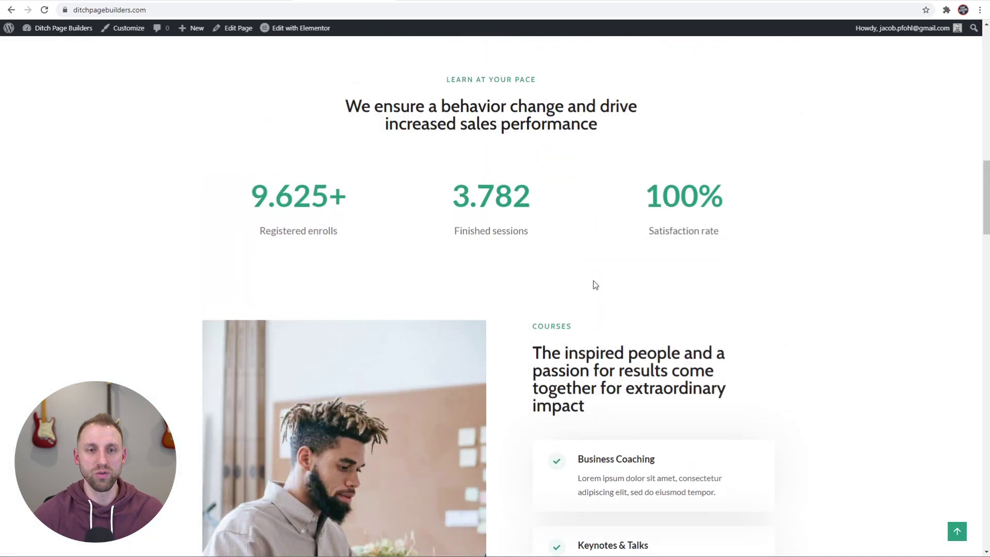
pyautogui.scroll(8, 594, 282)
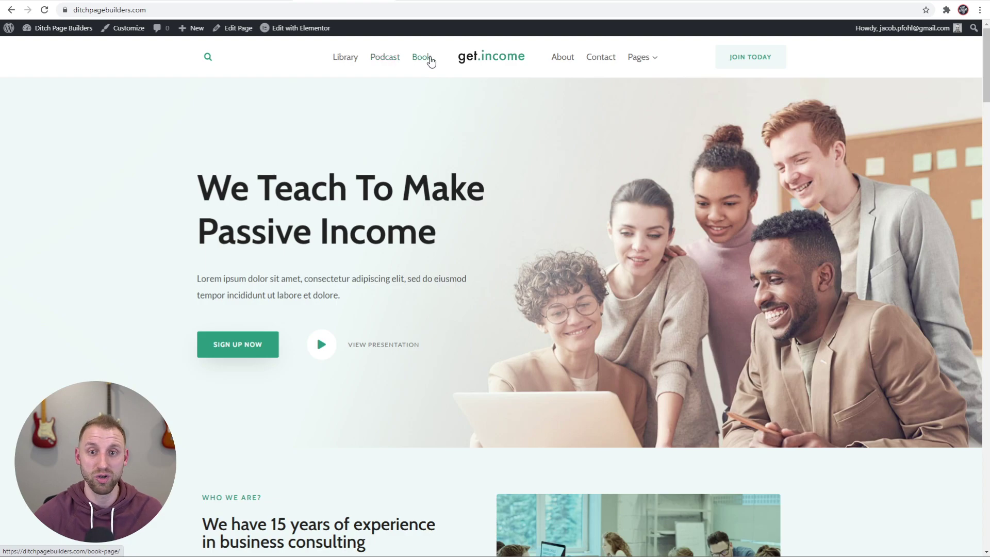
# Step: View the demo site's Podcast page and Book page, looking over the content of each
pyautogui.click(391, 60)
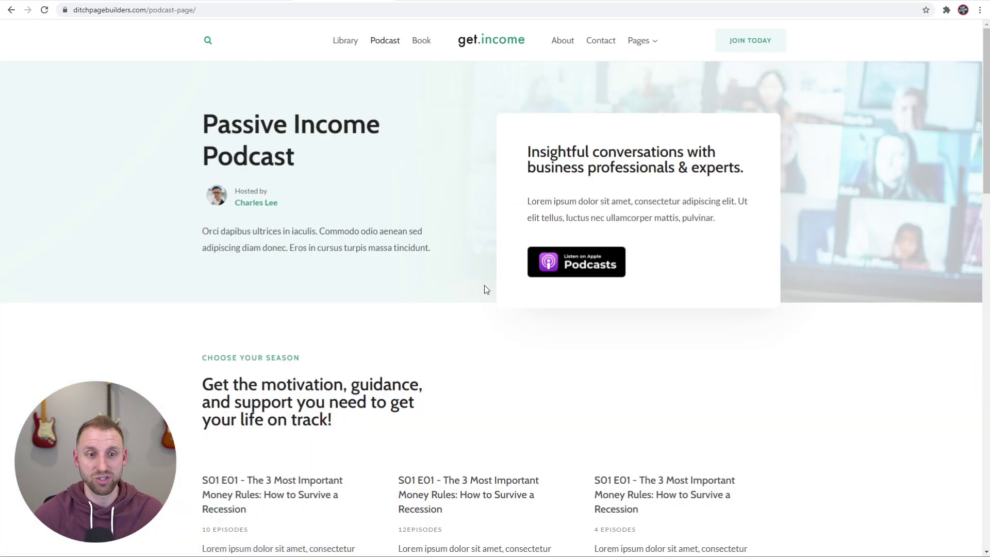
pyautogui.scroll(-8, 478, 293)
pyautogui.scroll(8, 482, 292)
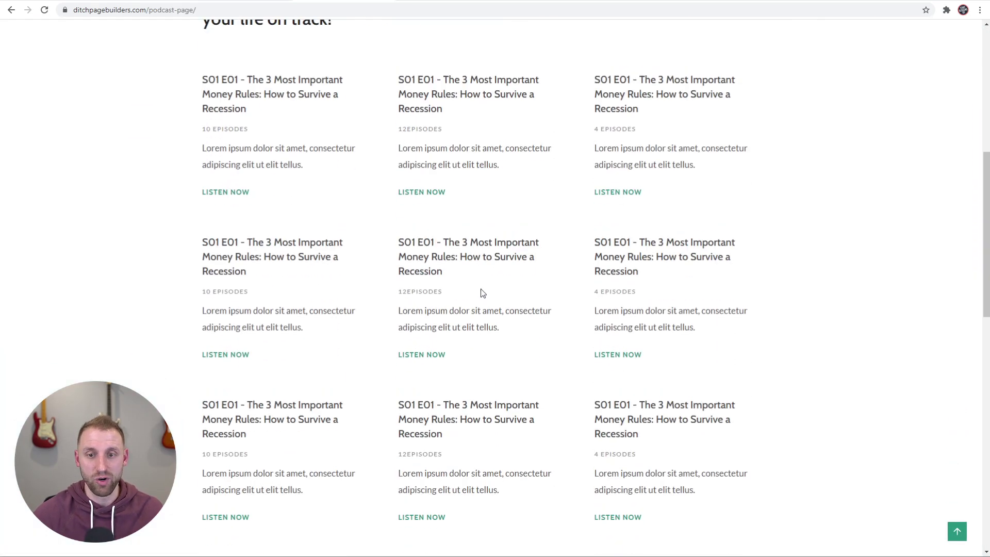
pyautogui.click(421, 42)
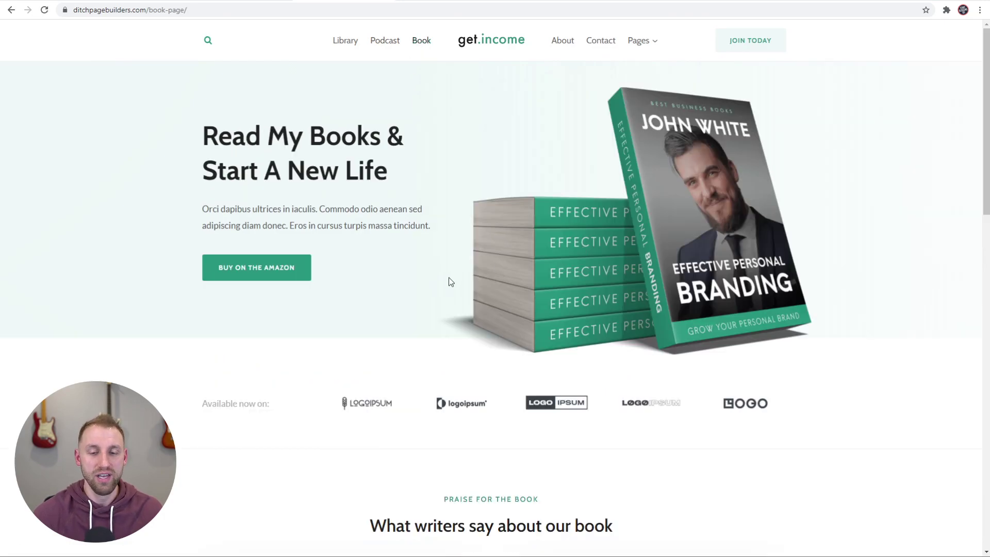
pyautogui.scroll(-6, 450, 281)
pyautogui.scroll(6, 439, 251)
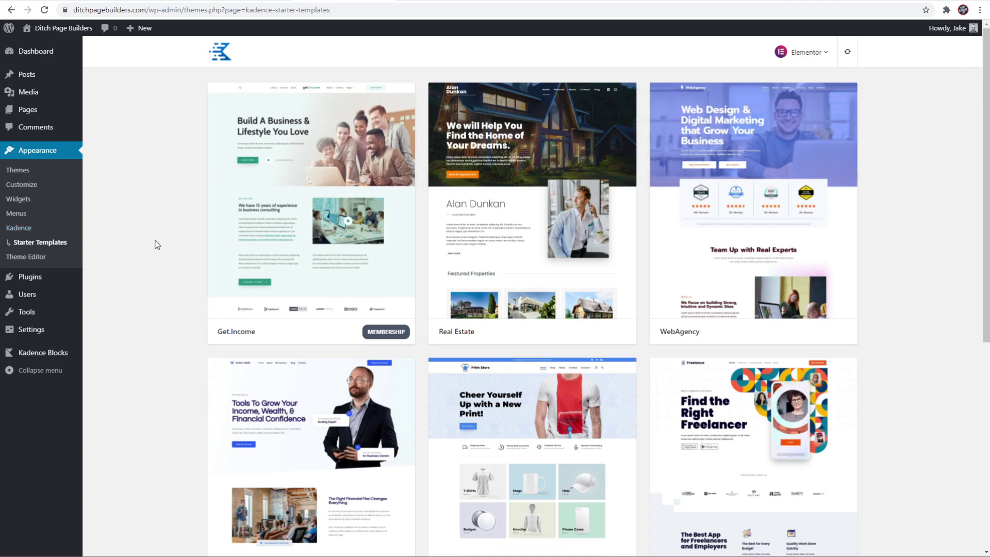
# Step: Preview the Elementor version of the Get.Income starter template, check its required plugins, and close the preview
pyautogui.click(810, 54)
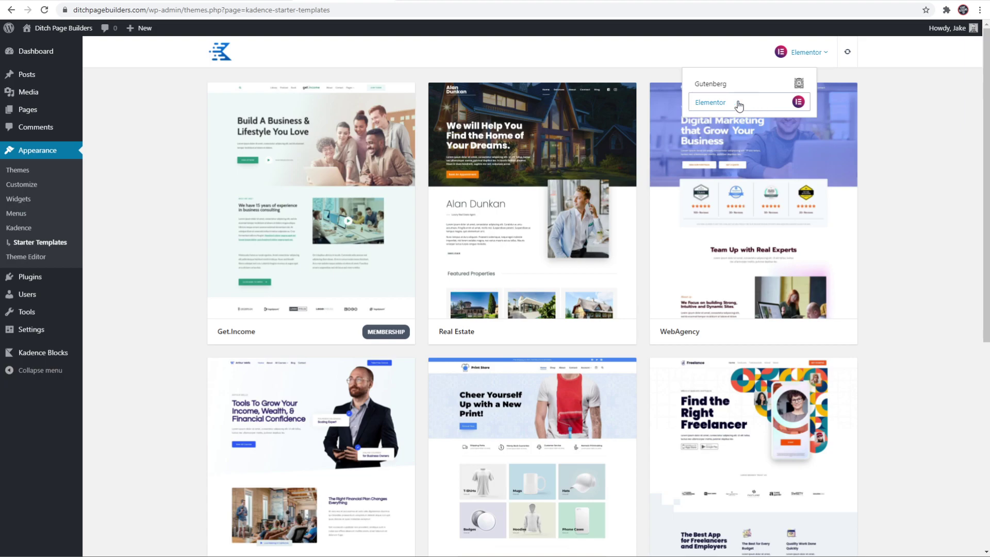
pyautogui.click(923, 119)
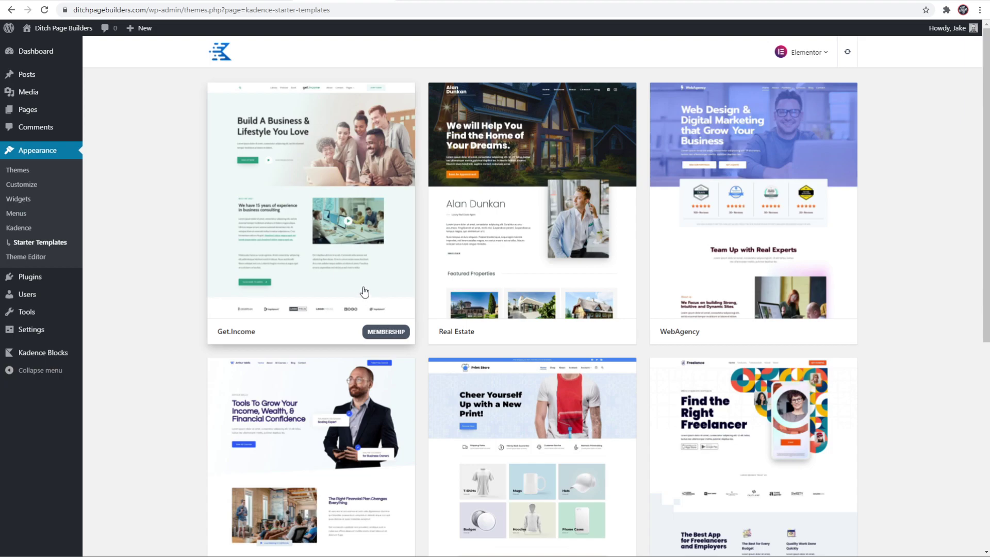
pyautogui.click(319, 258)
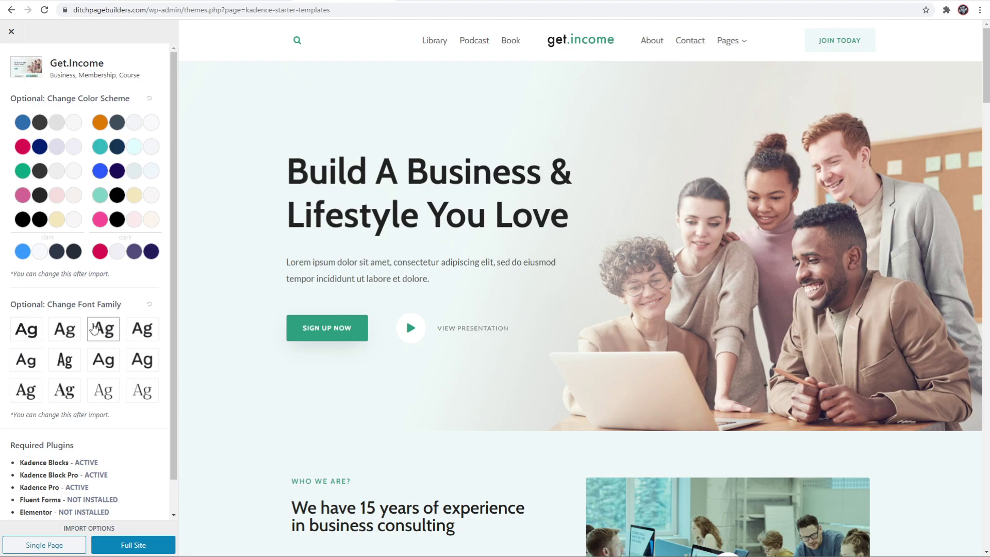
pyautogui.scroll(-1, 54, 436)
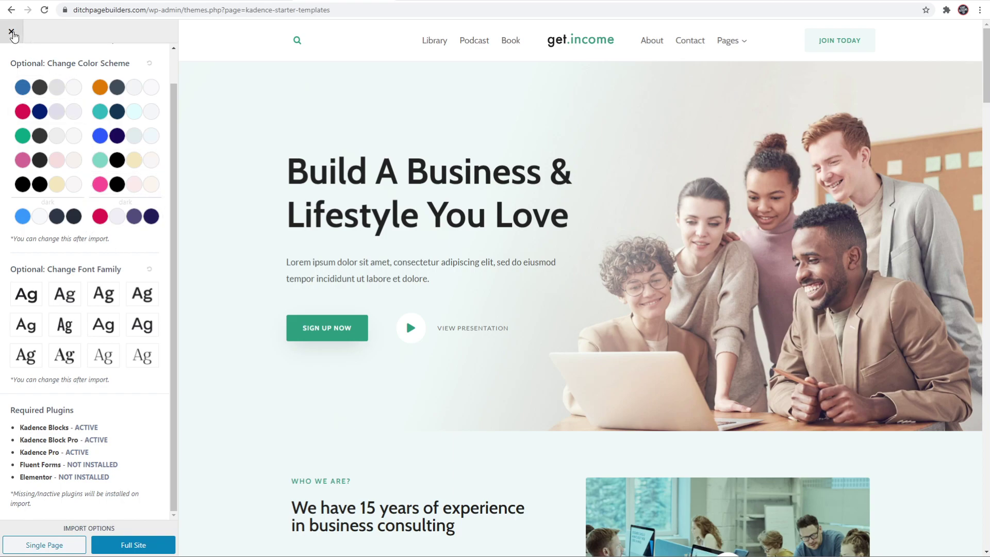
pyautogui.click(12, 33)
# Step: Switch the starter templates to the Gutenberg builder and check the required plugins in the Get.Income preview
pyautogui.click(805, 52)
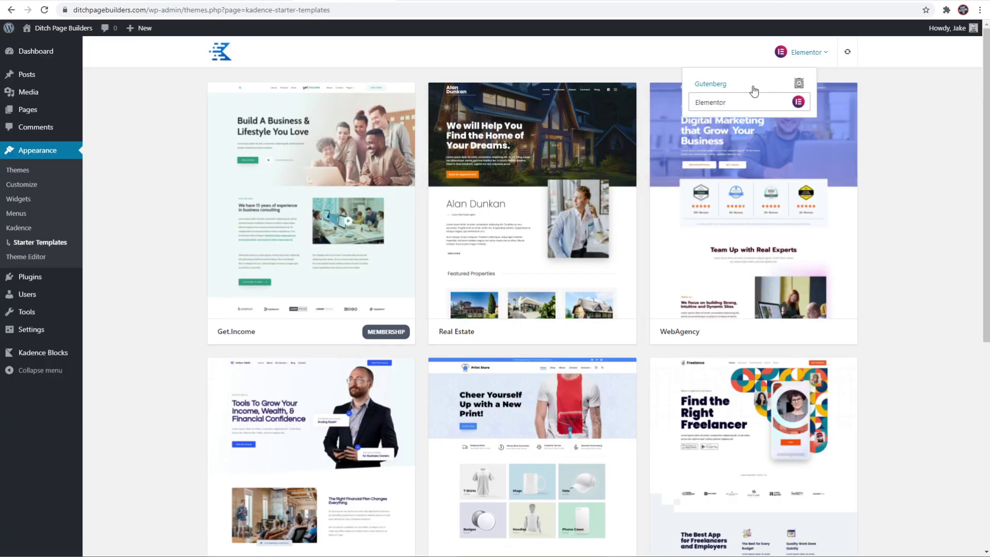
pyautogui.click(753, 88)
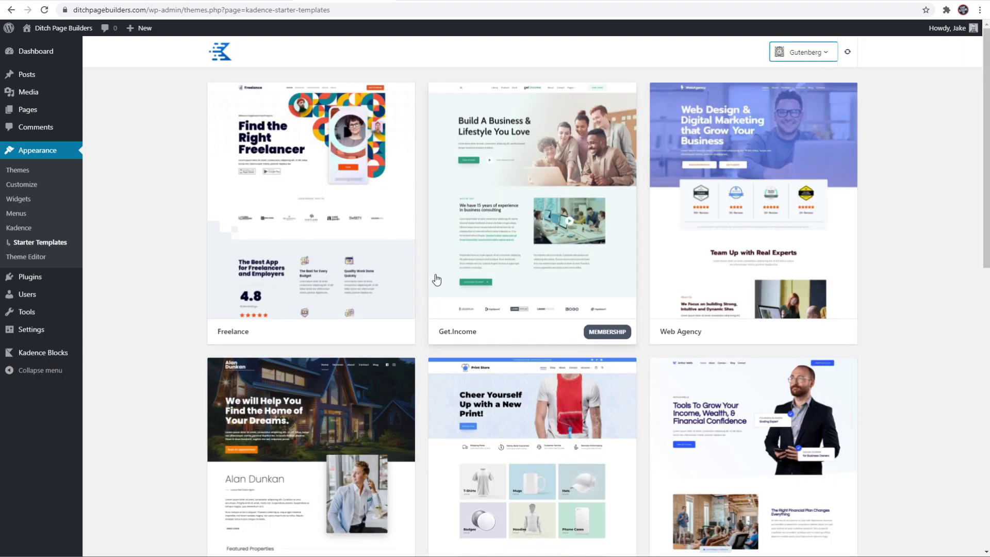
pyautogui.scroll(-7, 438, 361)
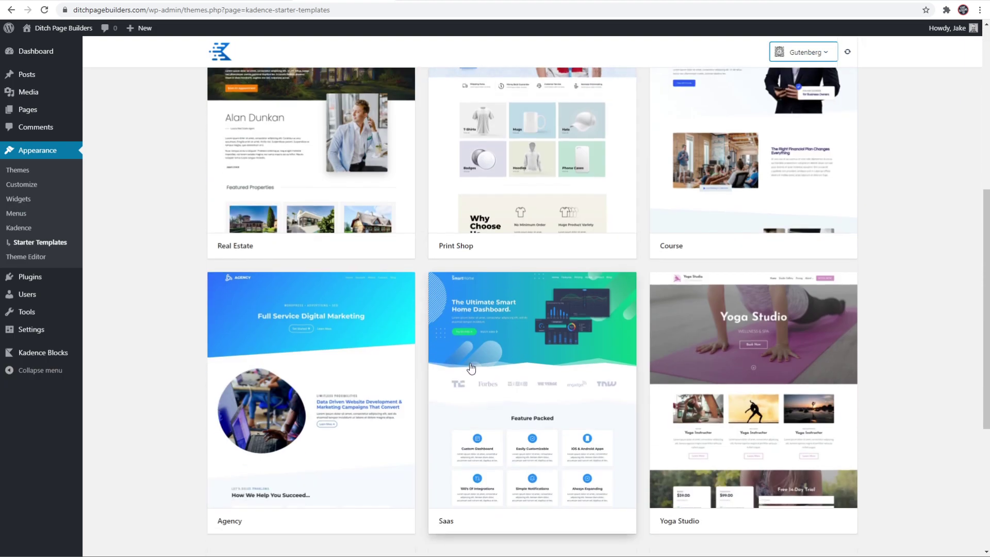
pyautogui.scroll(6, 469, 361)
pyautogui.scroll(1, 567, 257)
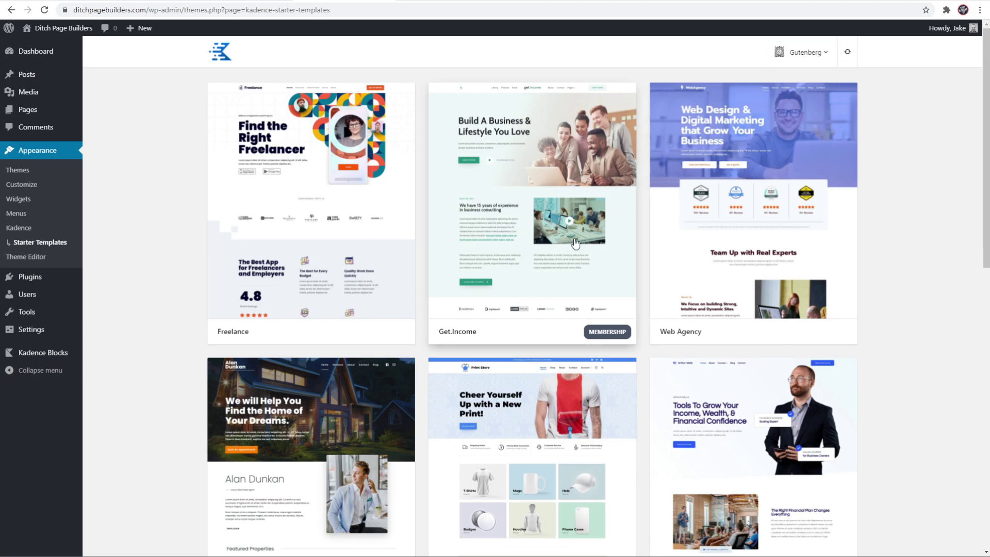
pyautogui.click(525, 235)
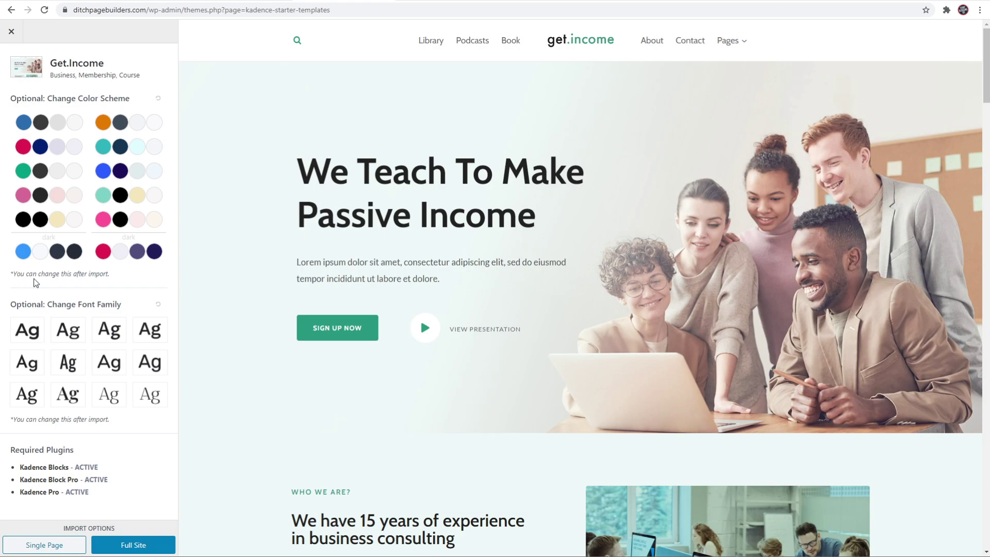
pyautogui.click(12, 31)
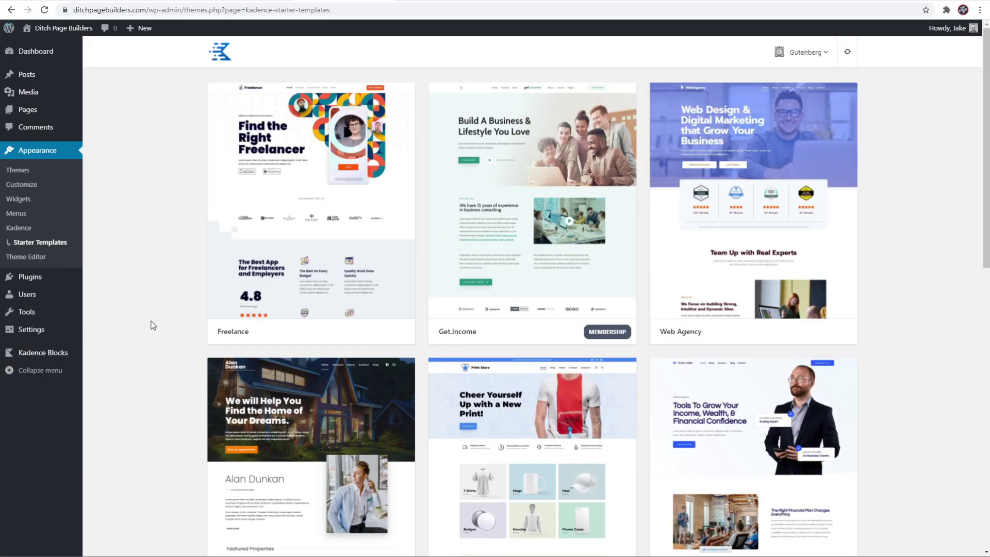
# Step: Open the Kadence Blocks settings and look through the full list of available blocks
pyautogui.moveTo(55, 355)
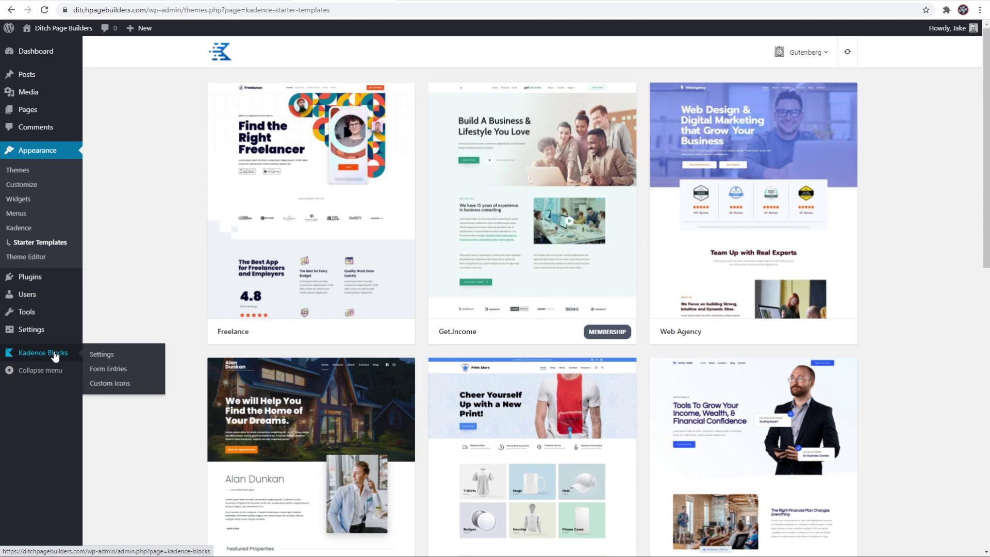
pyautogui.click(56, 356)
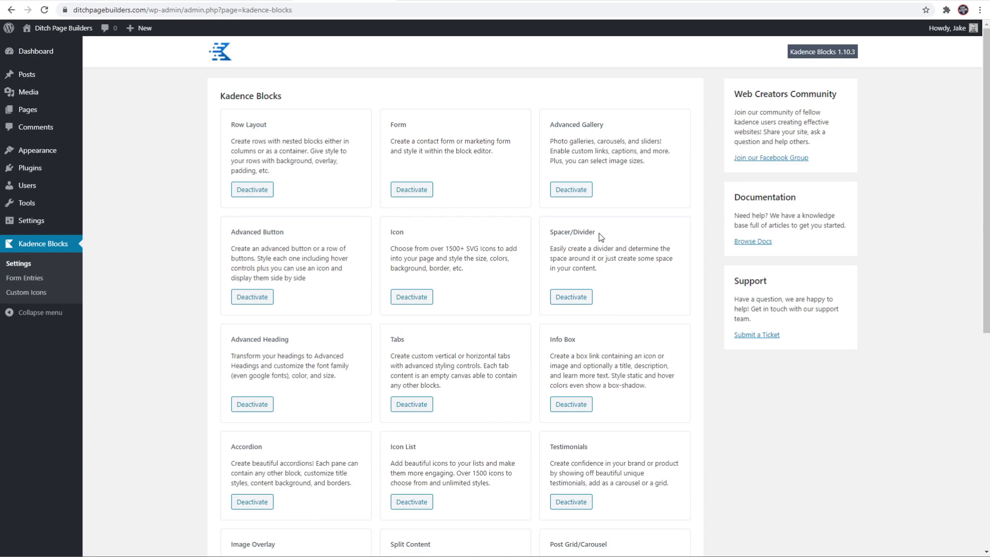
pyautogui.scroll(-3, 417, 301)
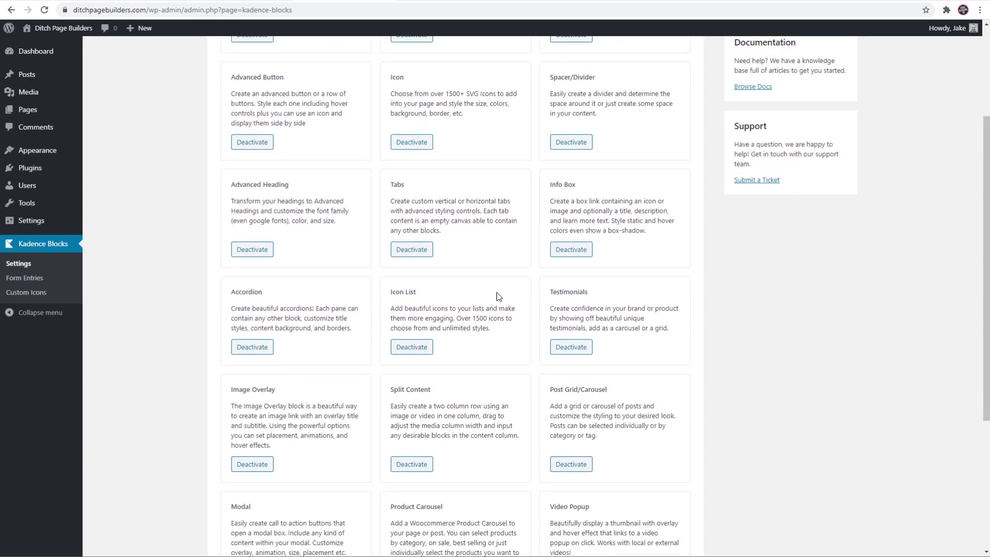
pyautogui.scroll(-4, 499, 297)
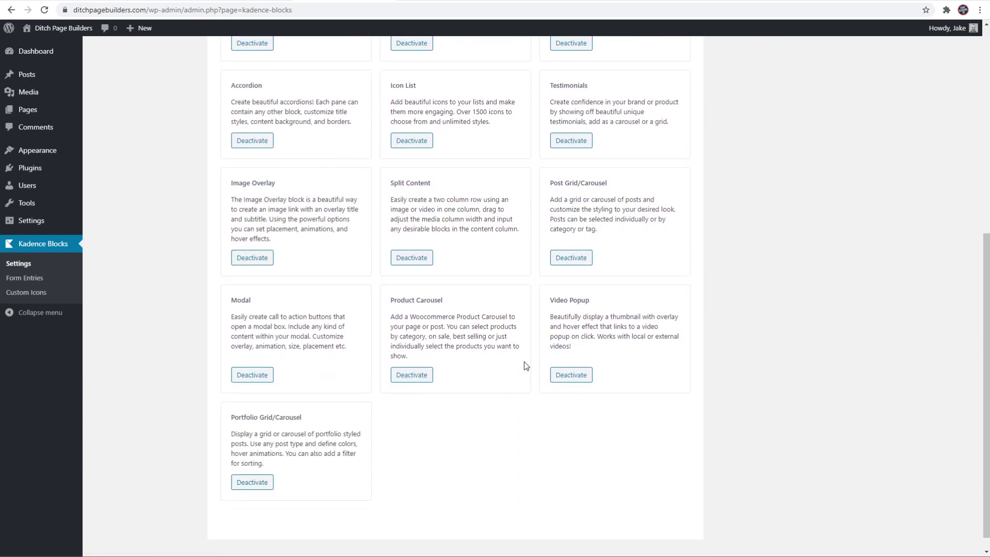
pyautogui.scroll(7, 440, 476)
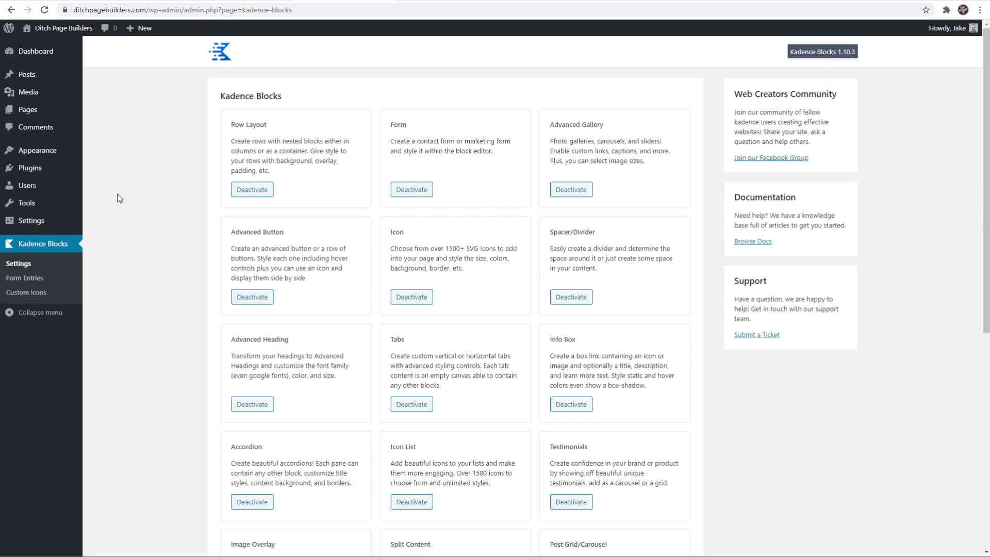
# Step: Reopen the Get.Income preview from the starter templates, try the teal and navy color scheme, and choose the blue and dark purple one
pyautogui.click(194, 223)
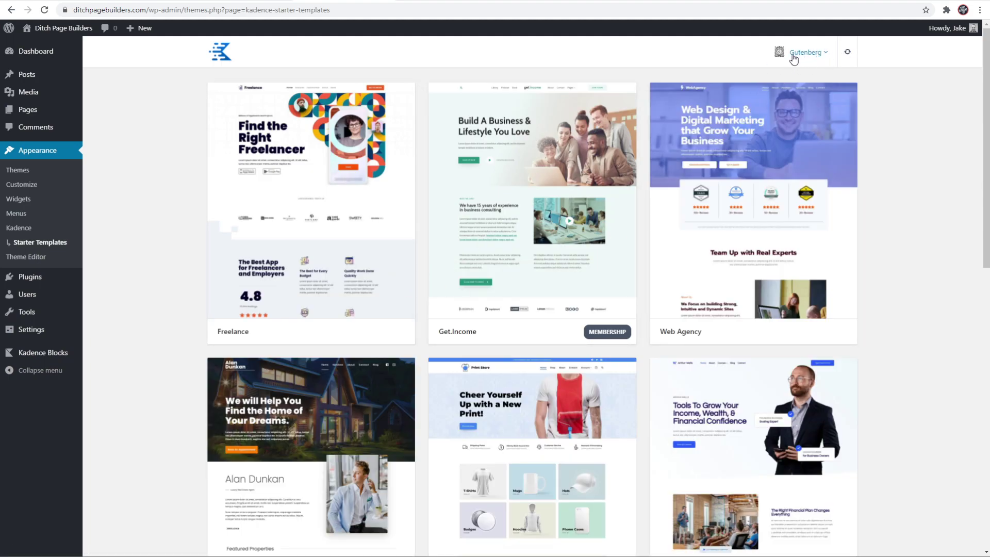
pyautogui.click(545, 189)
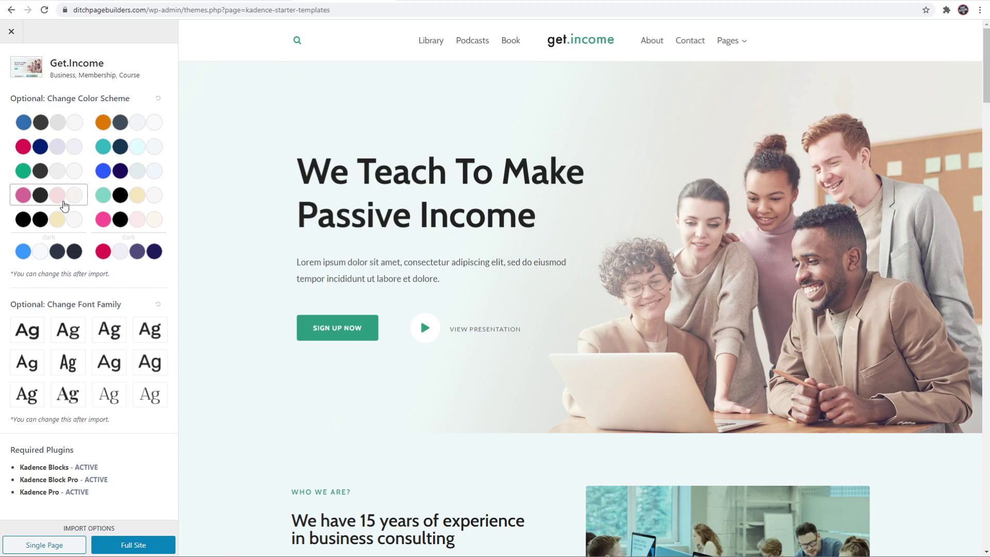
pyautogui.click(145, 153)
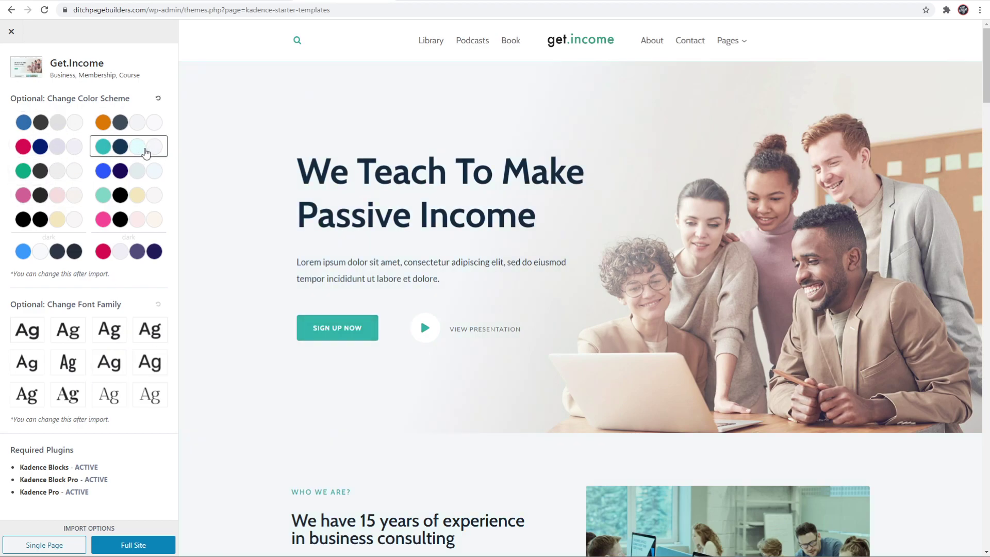
pyautogui.click(146, 172)
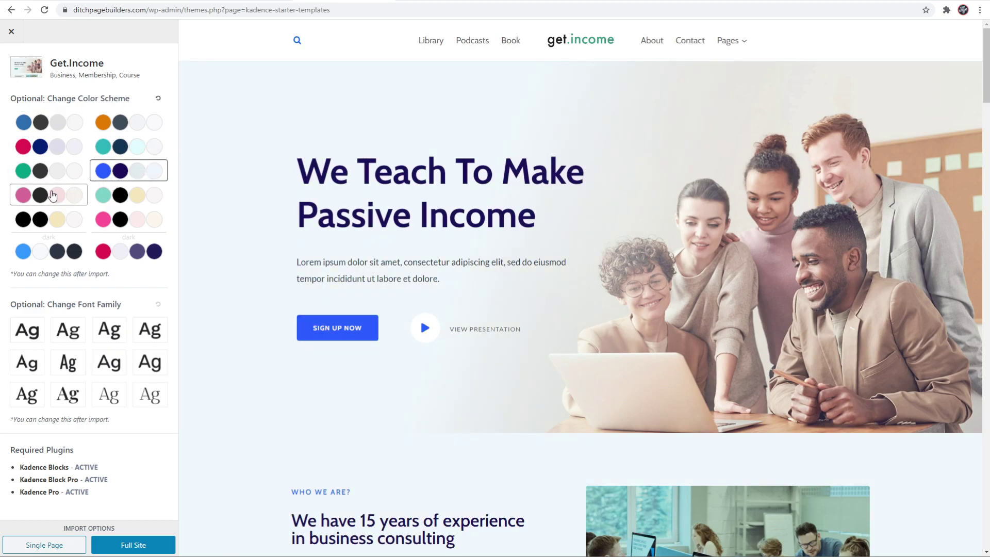
# Step: Try the pink, green, black and blue color schemes on the Get.Income preview, and reset the scheme to the template's default
pyautogui.click(53, 195)
pyautogui.click(49, 172)
pyautogui.click(120, 221)
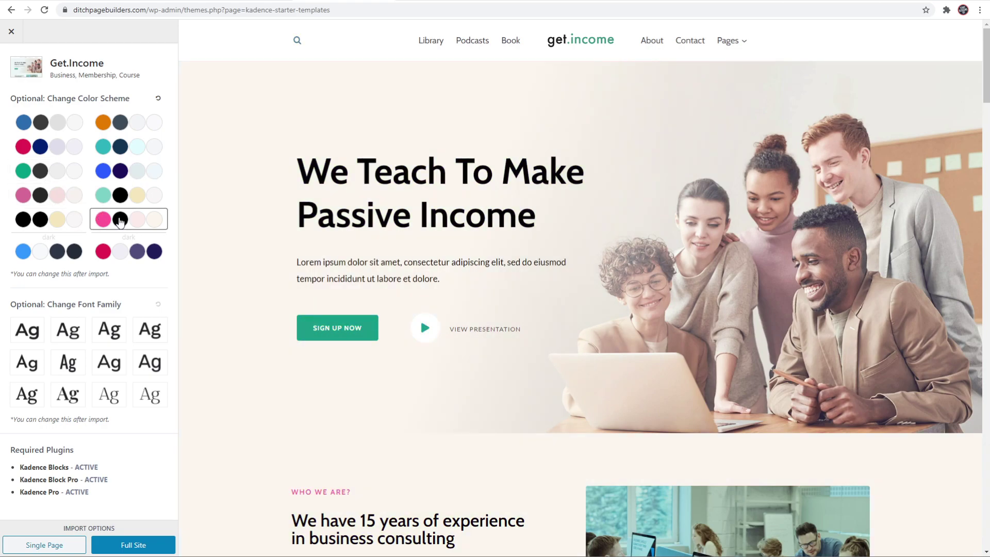
pyautogui.click(60, 221)
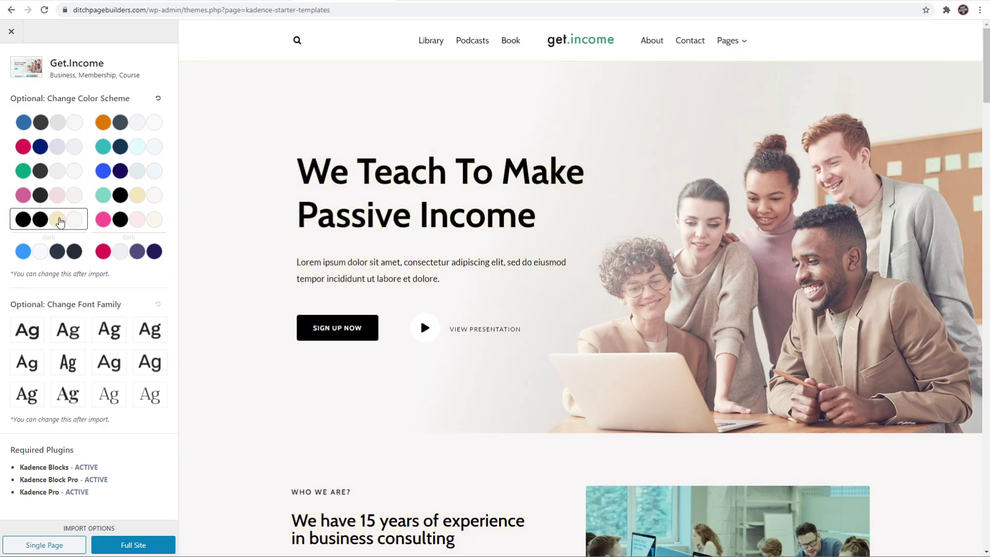
pyautogui.click(49, 122)
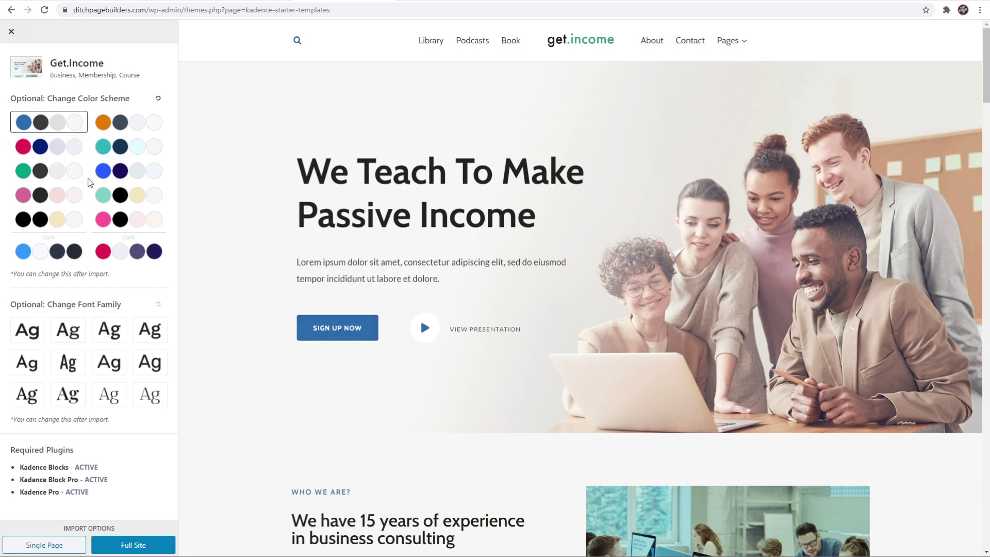
pyautogui.click(83, 174)
pyautogui.click(159, 98)
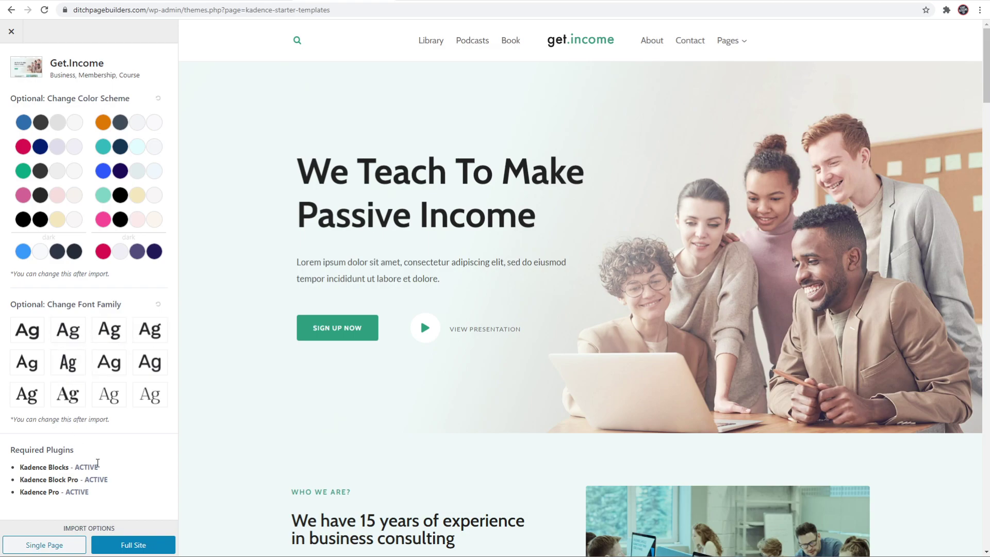
# Step: Import the full Get.Income starter site and open the finished website
pyautogui.click(132, 547)
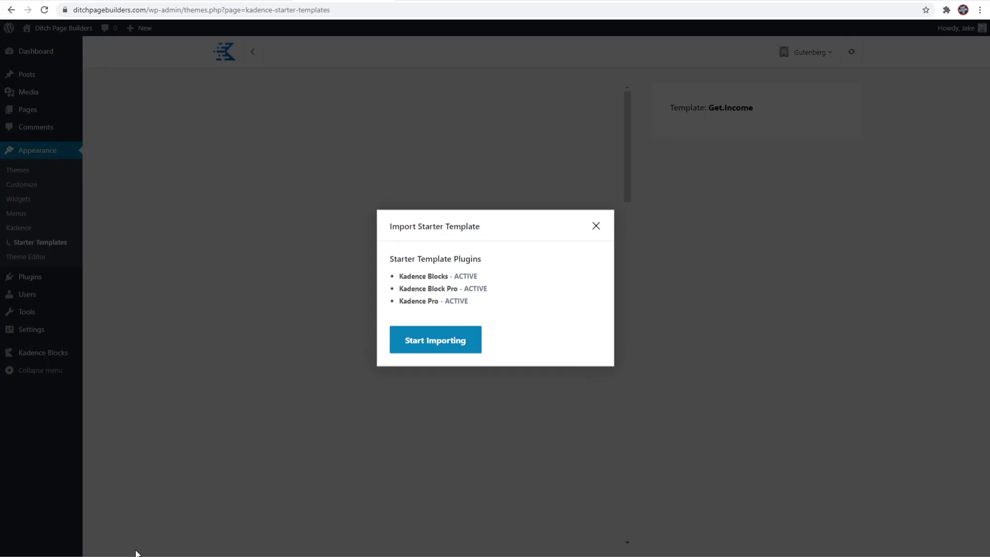
pyautogui.click(444, 345)
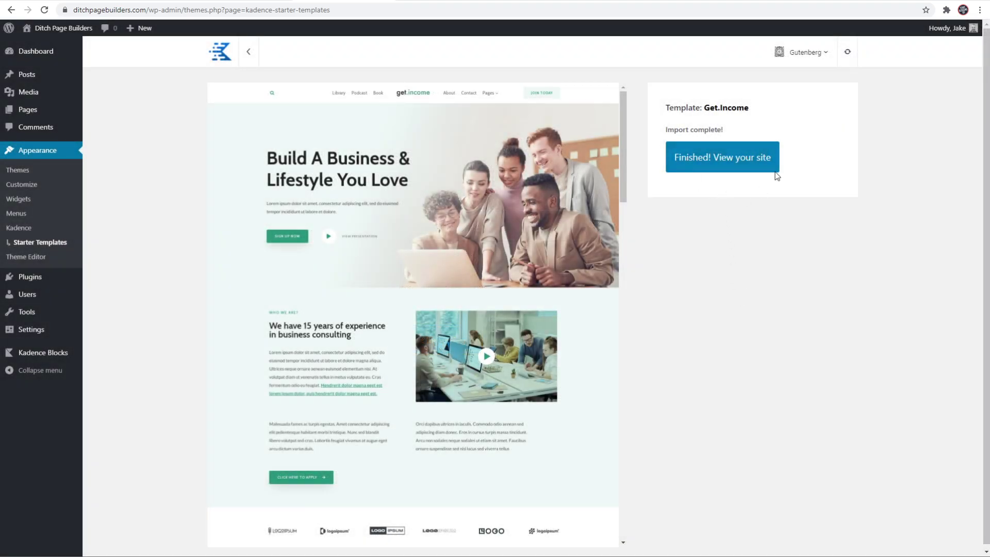
pyautogui.click(714, 158)
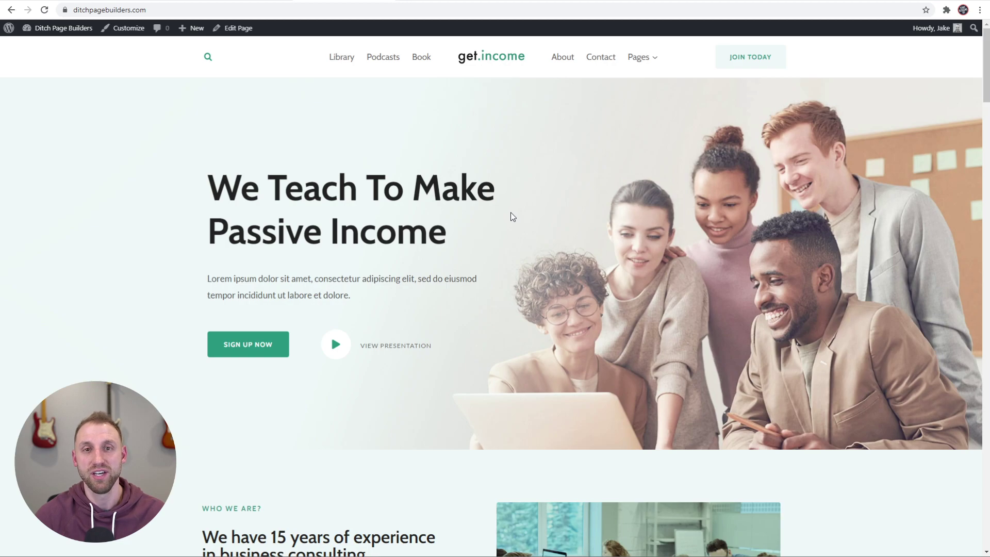
# Step: Look through the imported home page, from the hero through the courses, email form, teachers and testimonials sections, and return to its start
pyautogui.scroll(-7, 230, 277)
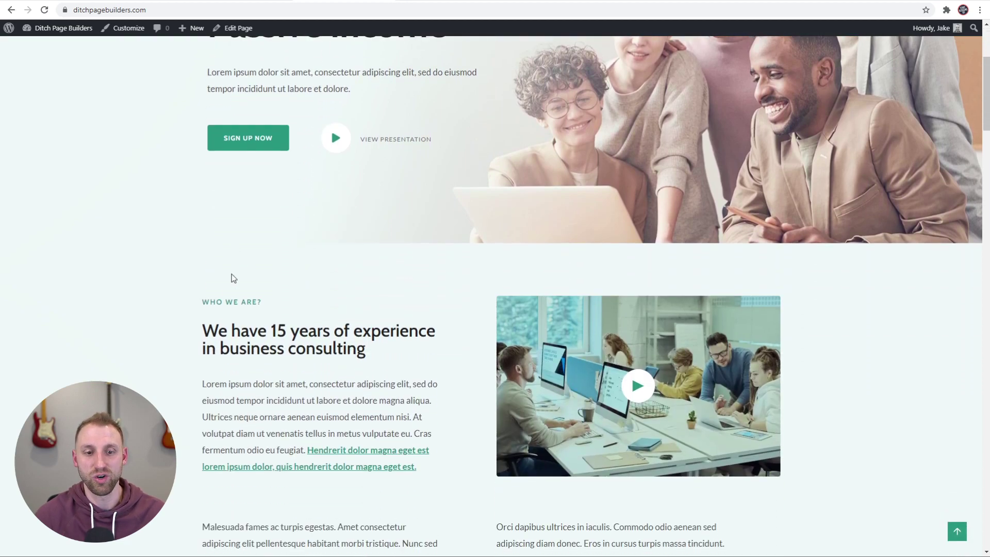
pyautogui.scroll(-8, 223, 269)
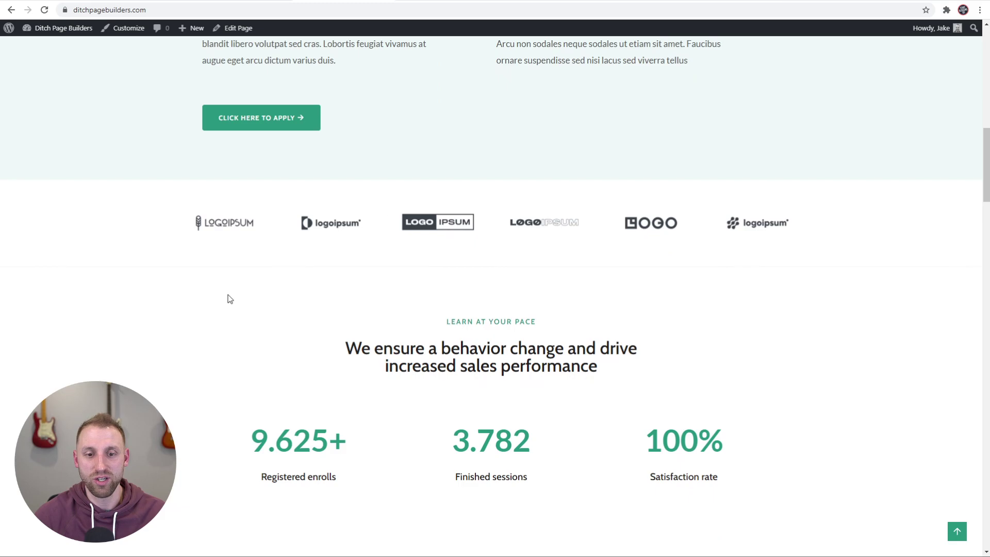
pyautogui.scroll(-13, 287, 311)
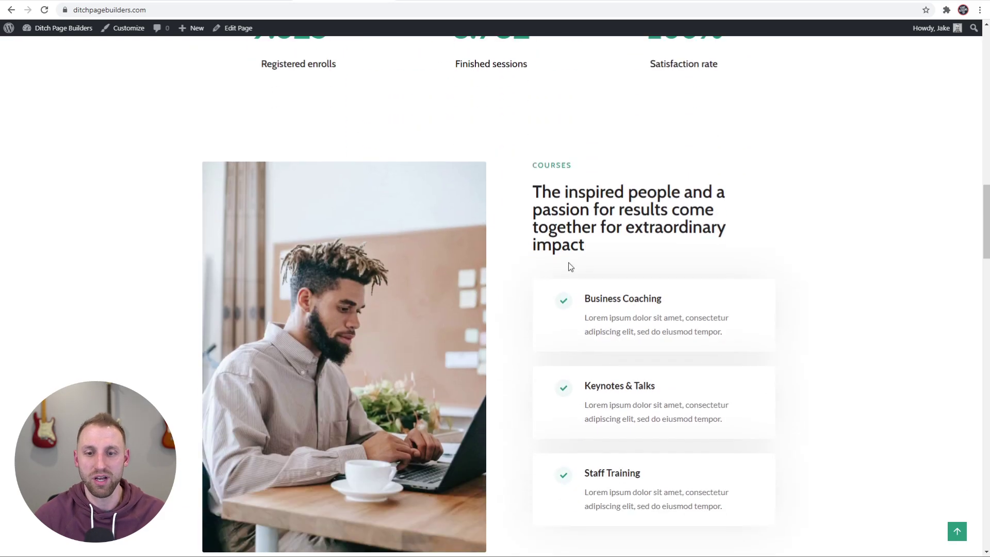
pyautogui.scroll(-6, 545, 331)
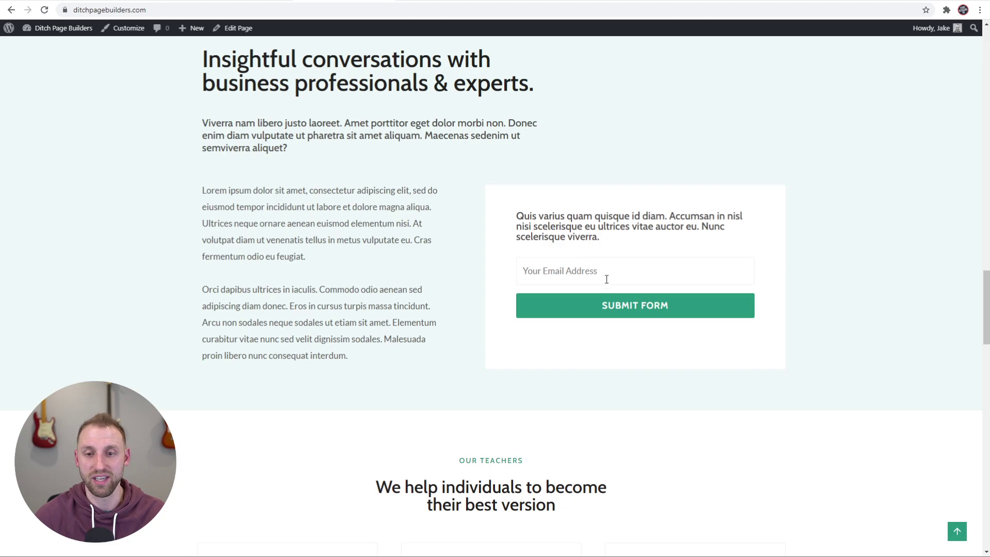
pyautogui.scroll(-4, 463, 311)
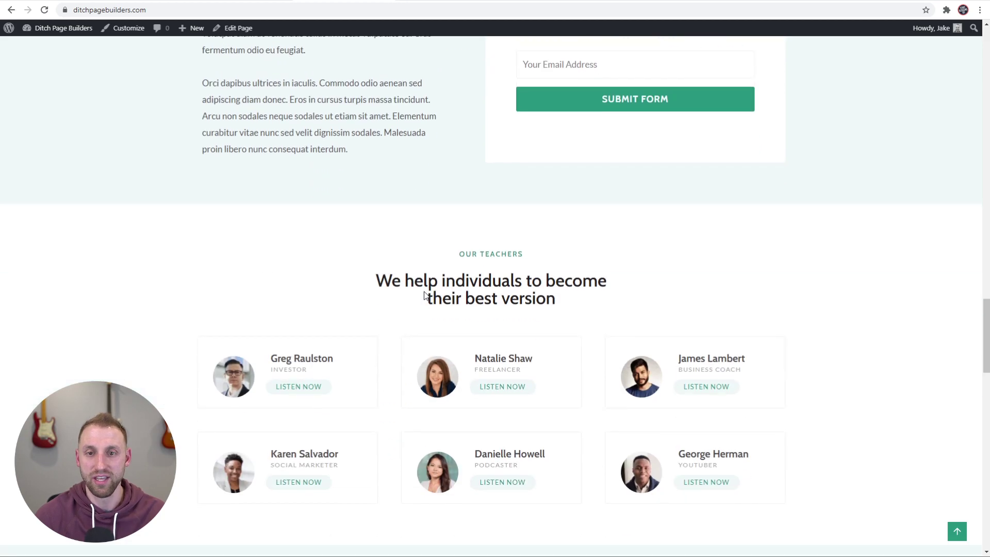
pyautogui.scroll(-3, 567, 268)
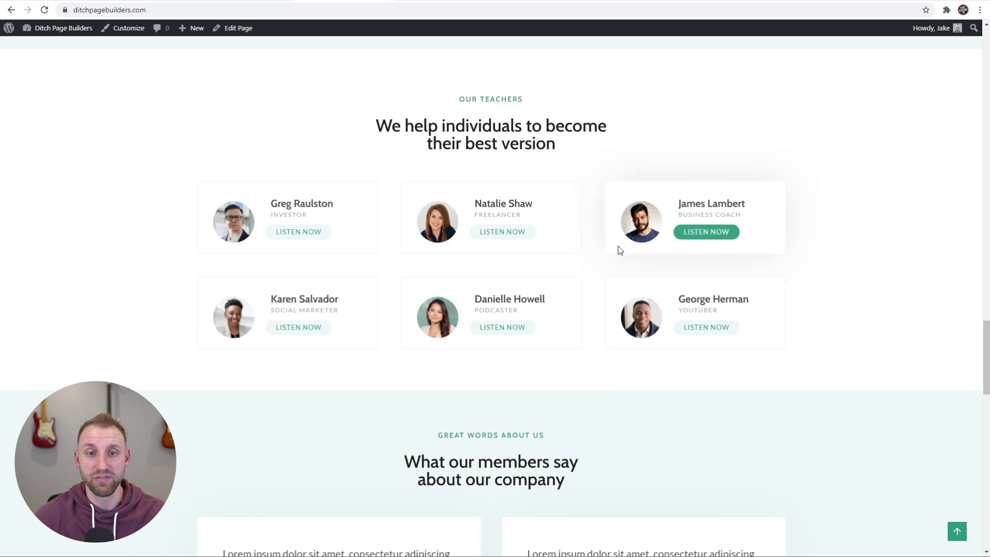
pyautogui.scroll(-6, 570, 280)
pyautogui.scroll(-9, 567, 289)
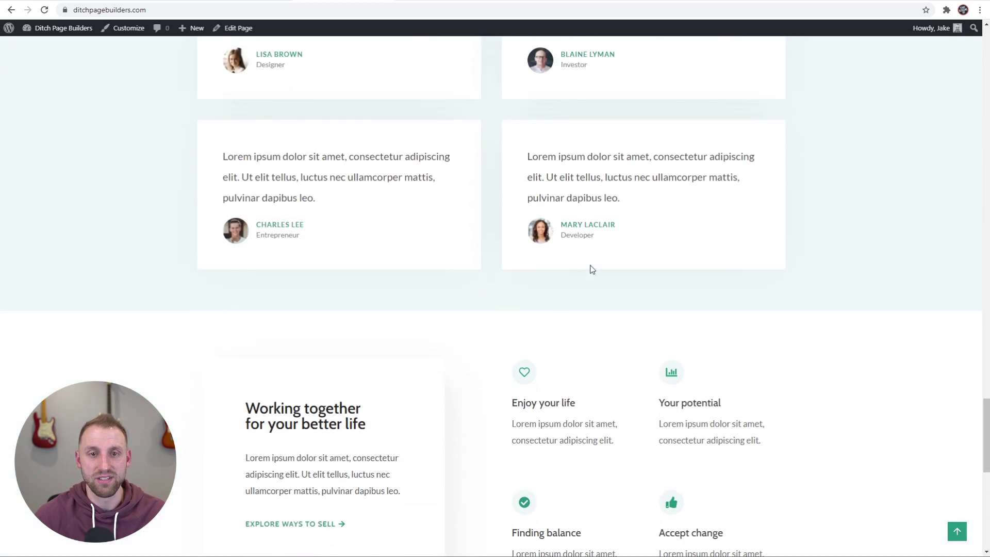
pyautogui.scroll(14, 917, 360)
pyautogui.scroll(20, 819, 304)
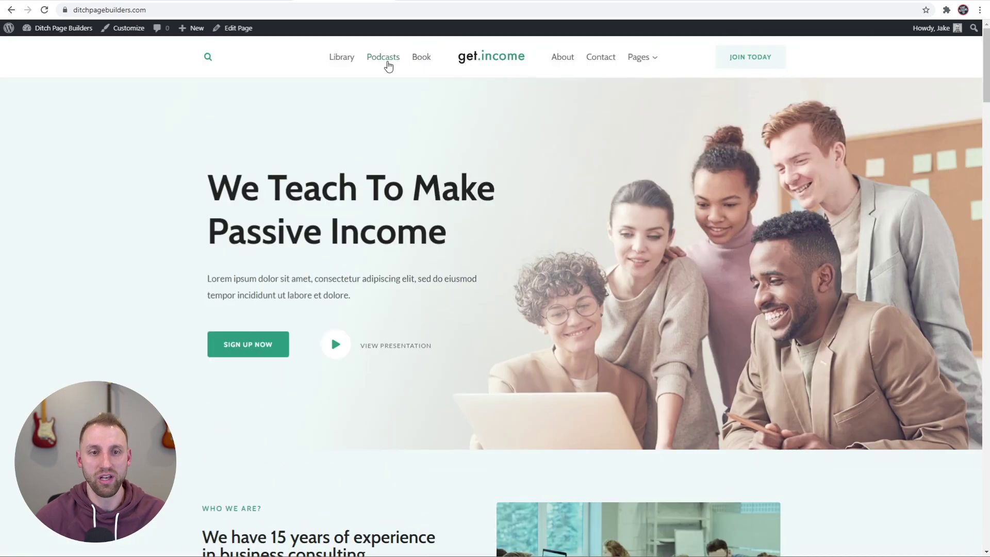
# Step: Open the imported Podcasts page and review its season list and most recent episodes
pyautogui.click(386, 61)
pyautogui.scroll(-14, 434, 276)
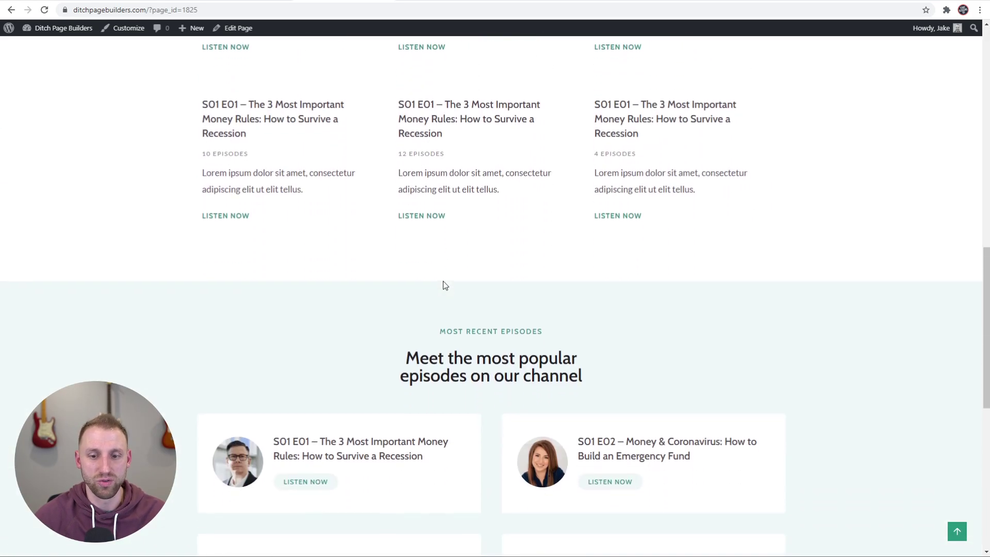
pyautogui.scroll(-3, 443, 280)
pyautogui.scroll(10, 450, 279)
pyautogui.scroll(5, 460, 286)
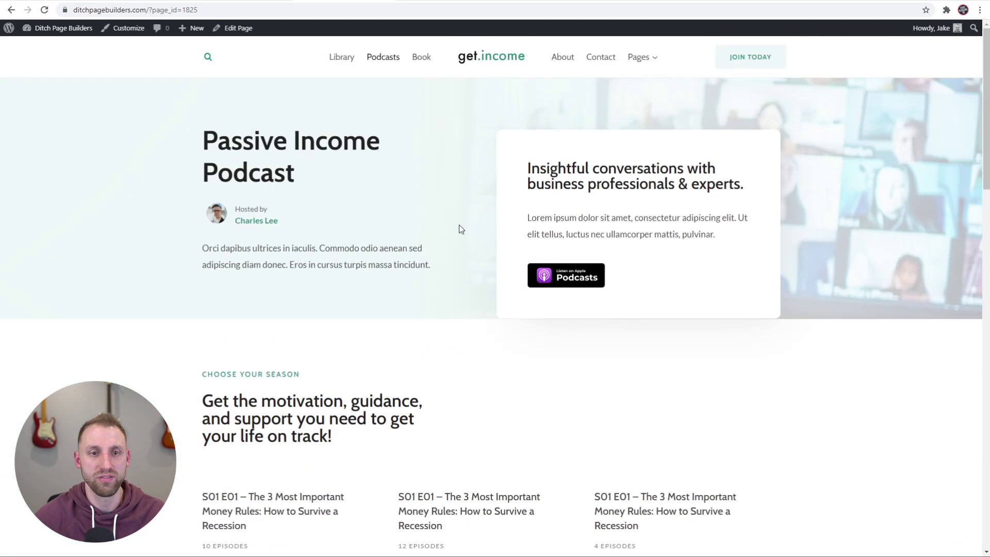
# Step: Open the imported Book page, review its hero and writer testimonials, and go back to the home page
pyautogui.click(422, 58)
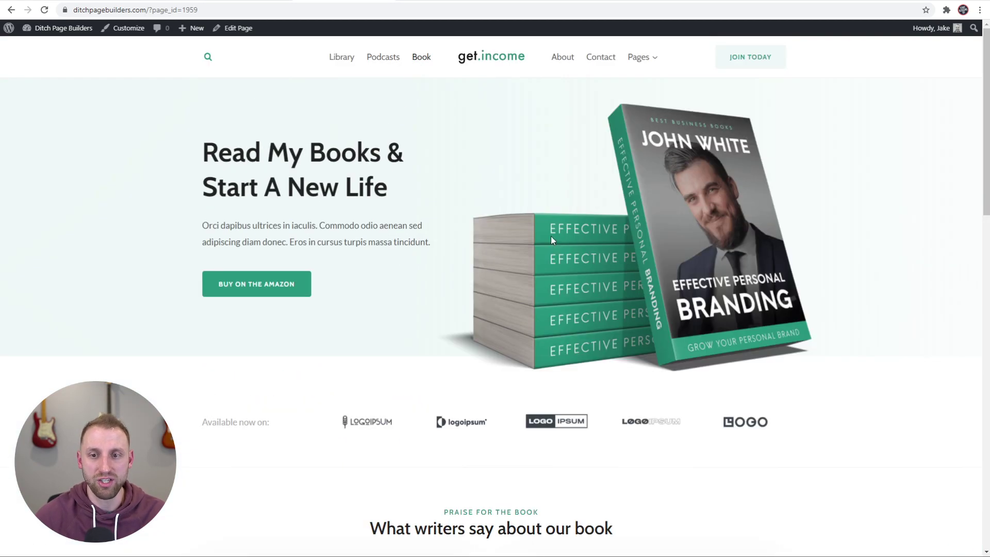
pyautogui.scroll(-6, 530, 288)
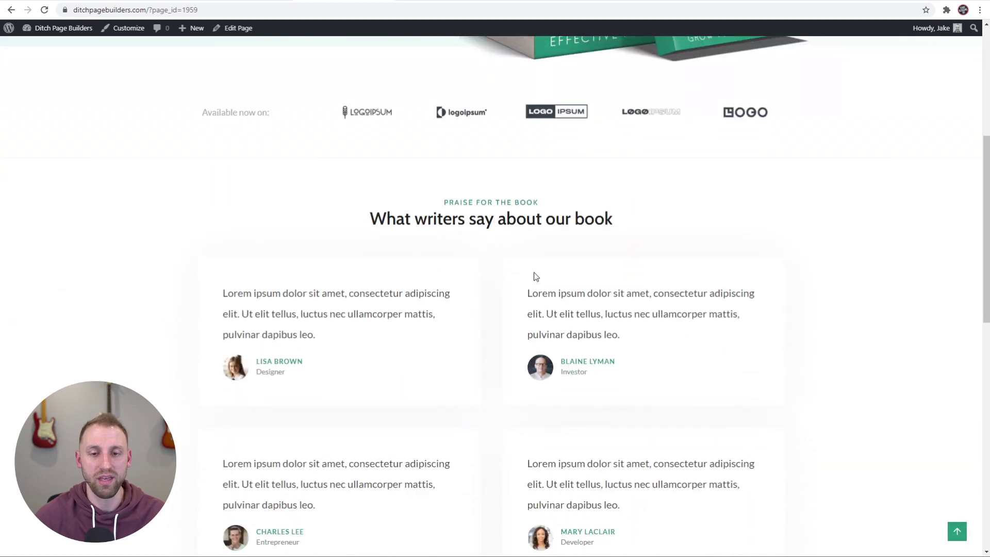
pyautogui.scroll(-7, 534, 277)
pyautogui.scroll(12, 533, 276)
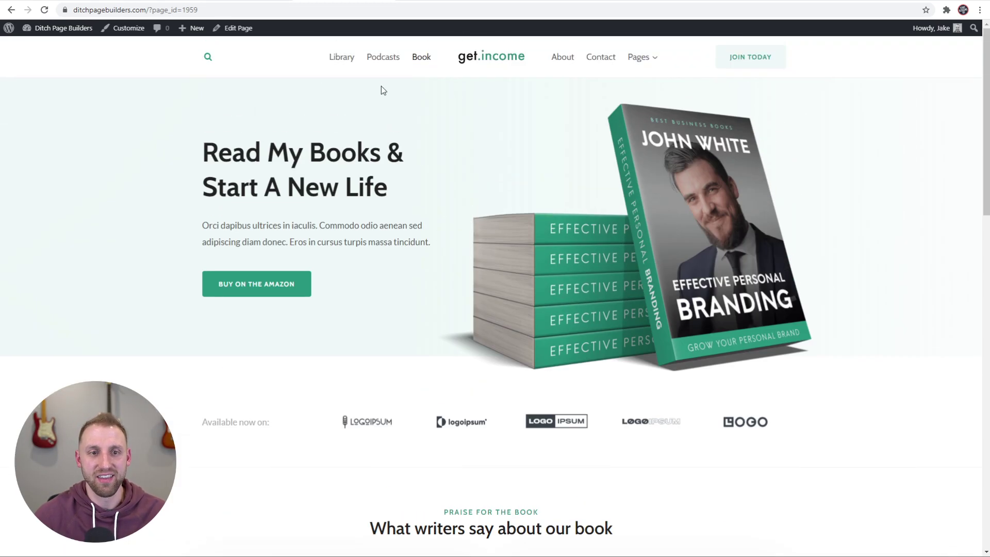
pyautogui.click(479, 63)
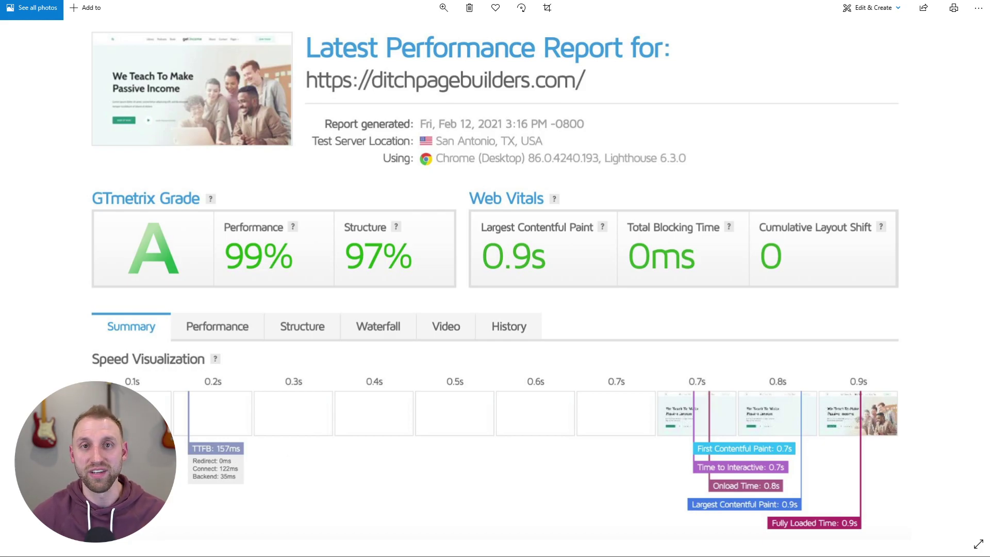
# Step: Show the previous GTmetrix performance report image for ditchpagebuilders.com to compare its grade and load times
pyautogui.press('Left')
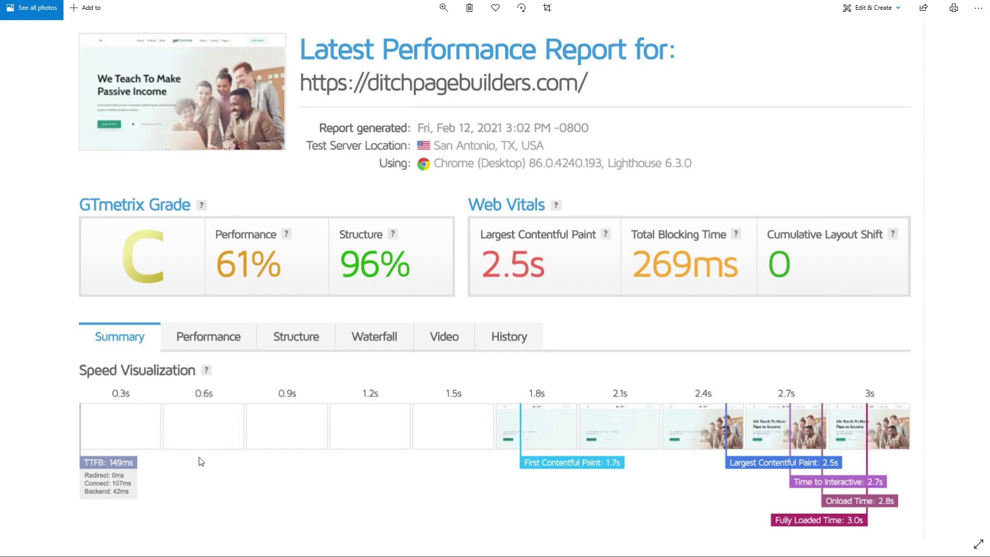